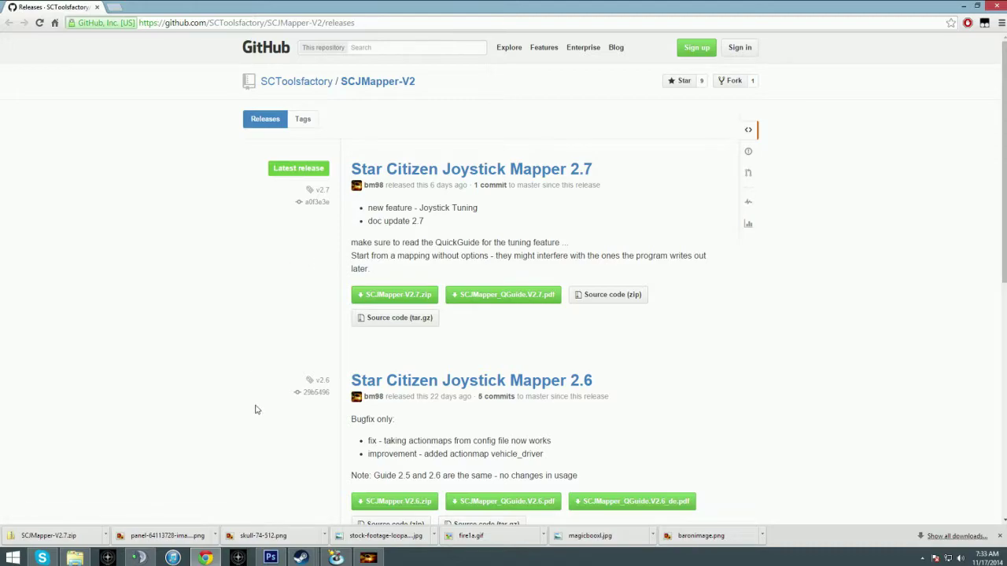
# Step: Switch to SC Joystick Mapper, reposition its window and go to the spaceship_general group in the action list
pyautogui.moveTo(376, 560)
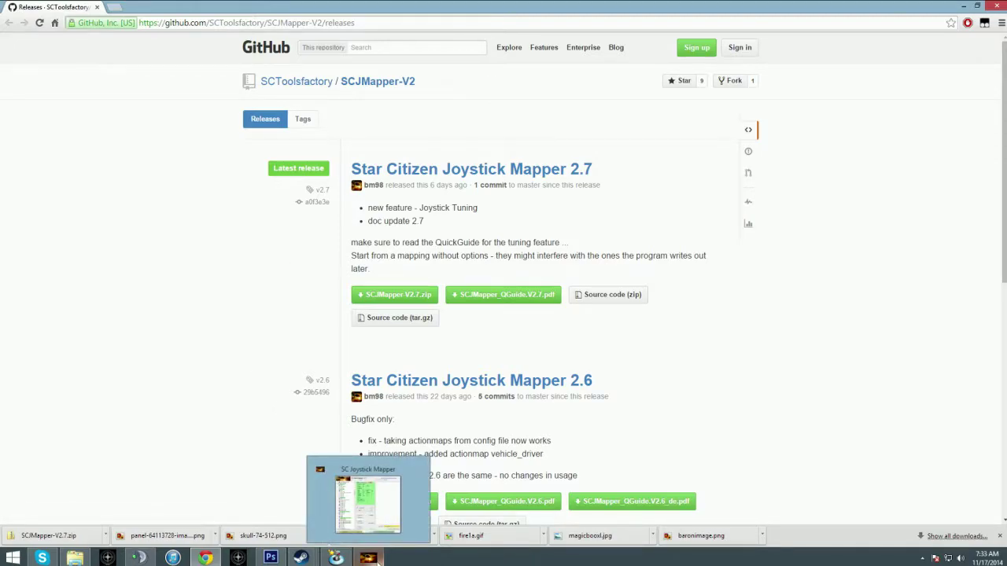
pyautogui.click(370, 559)
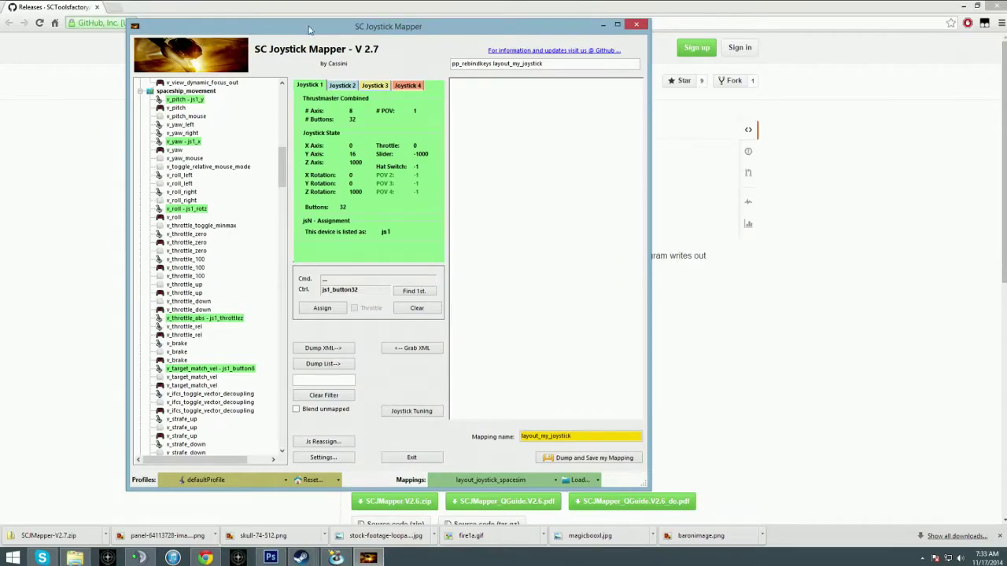
pyautogui.moveTo(309, 17); pyautogui.dragTo(369, 46)
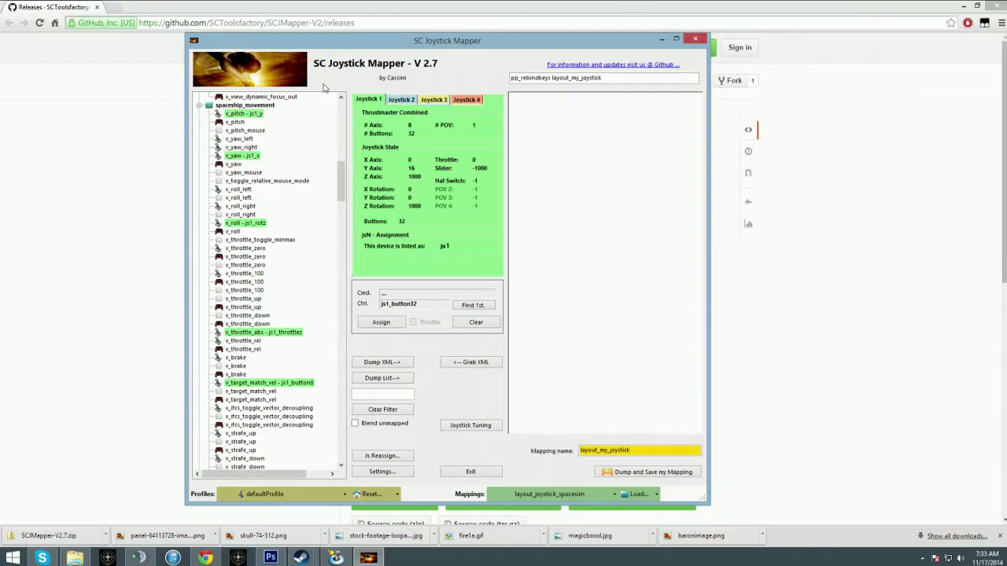
pyautogui.moveTo(342, 179); pyautogui.dragTo(386, 102)
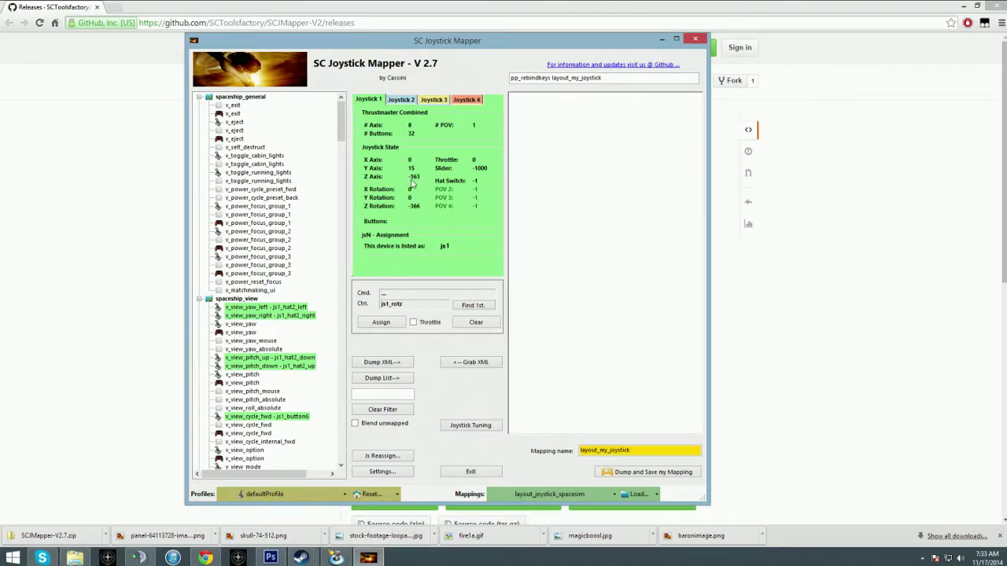
# Step: Compare the device details and axis states of Joystick 1 and Joystick 2
pyautogui.click(402, 100)
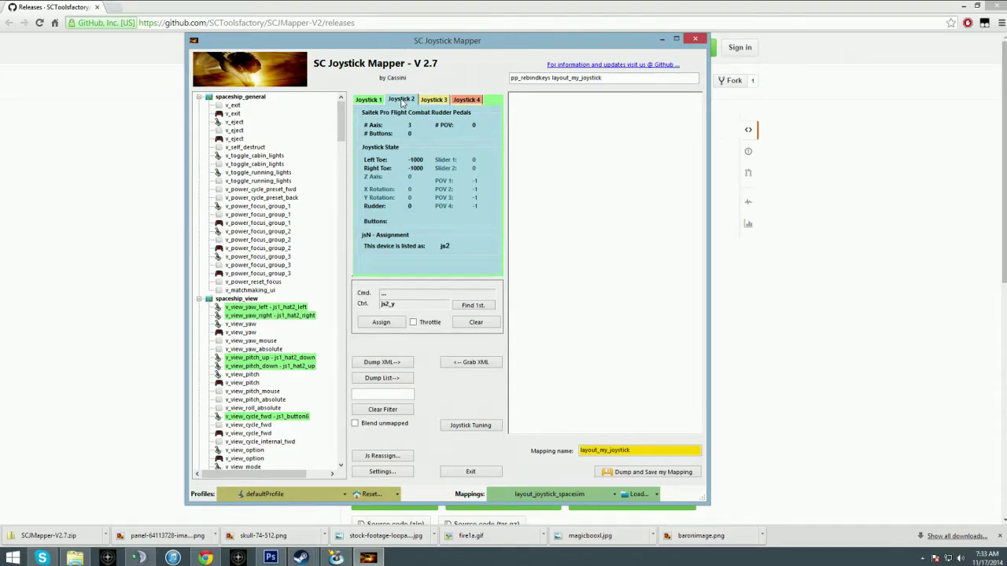
pyautogui.click(368, 101)
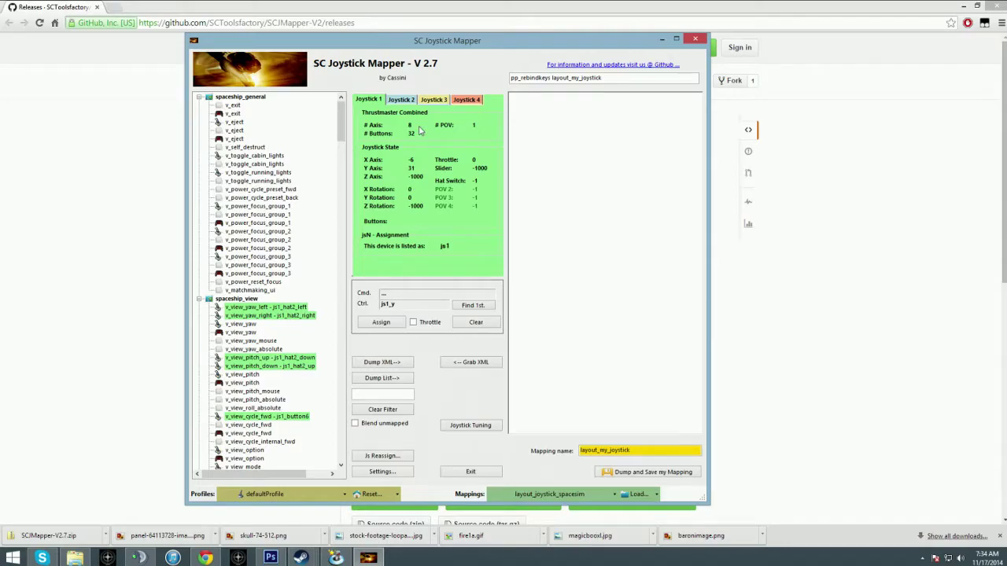
pyautogui.click(401, 100)
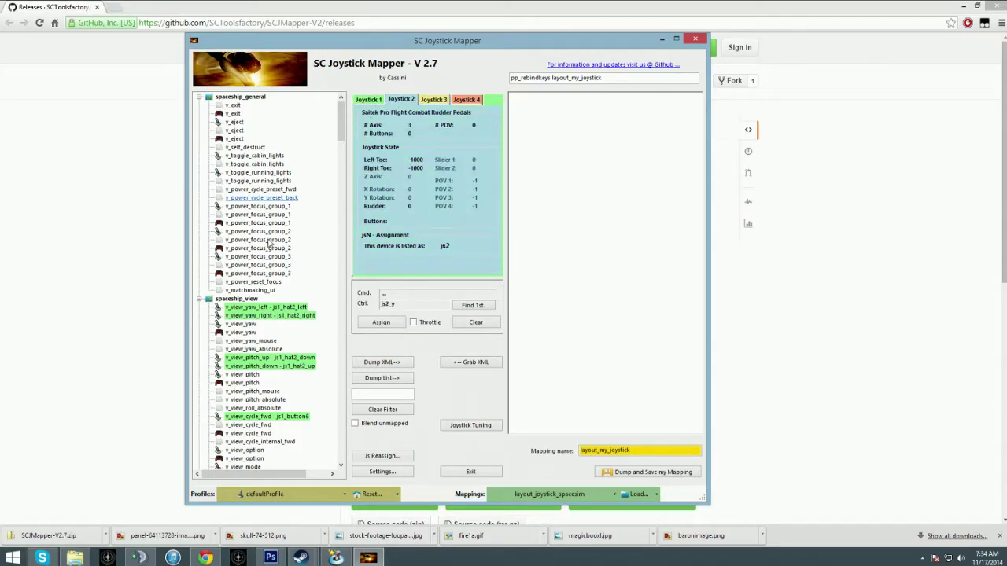
# Step: Assign the js1_y control to the joystick v_pitch action under spaceship_movement
pyautogui.click(253, 316)
pyautogui.click(260, 366)
pyautogui.scroll(-14, 259, 361)
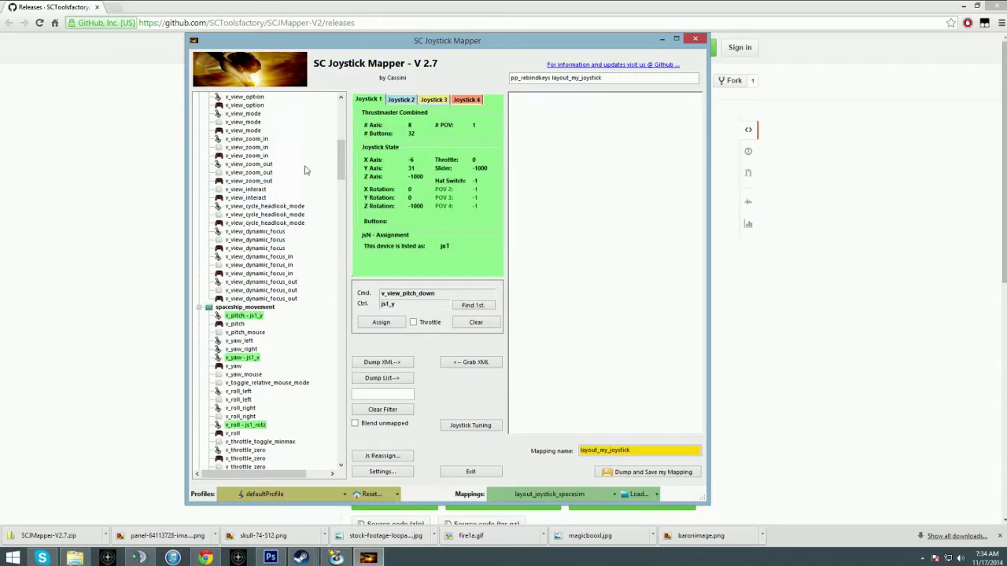
pyautogui.click(247, 316)
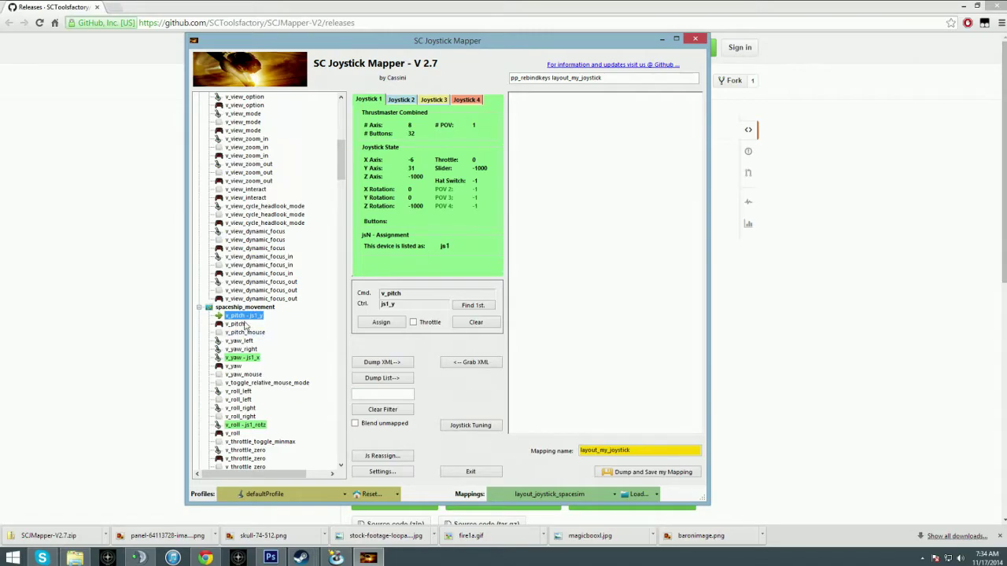
pyautogui.click(475, 307)
pyautogui.click(399, 326)
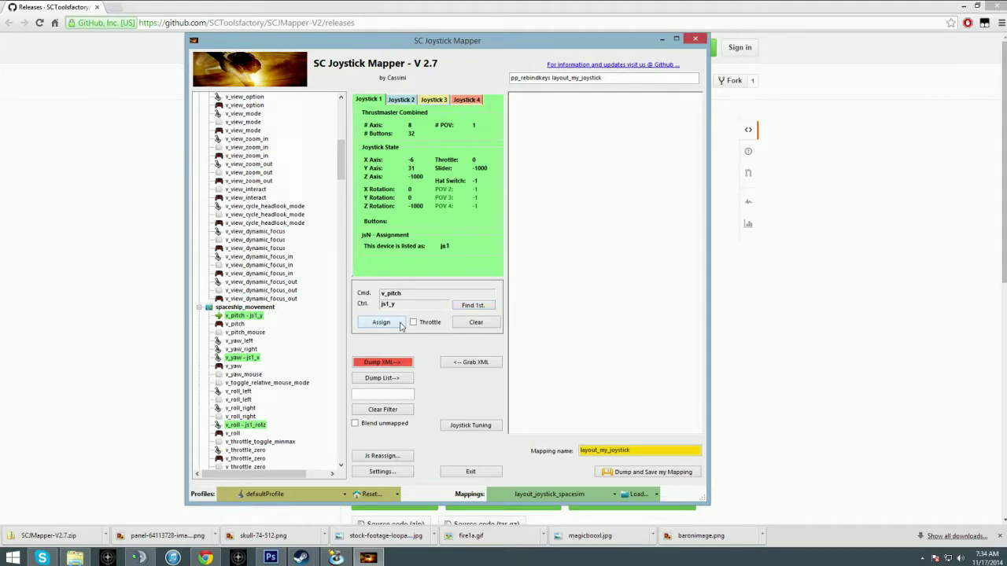
pyautogui.click(244, 316)
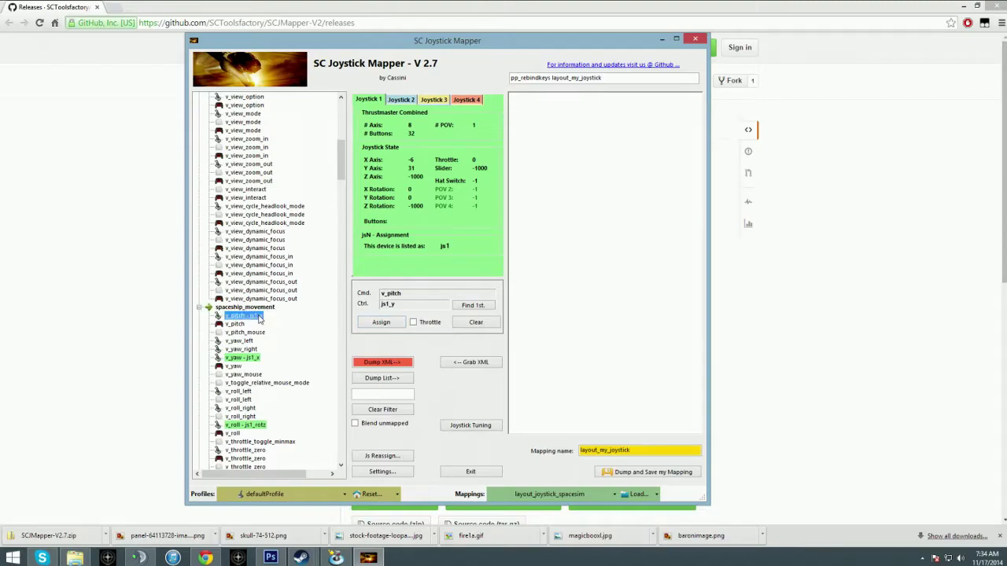
pyautogui.click(381, 321)
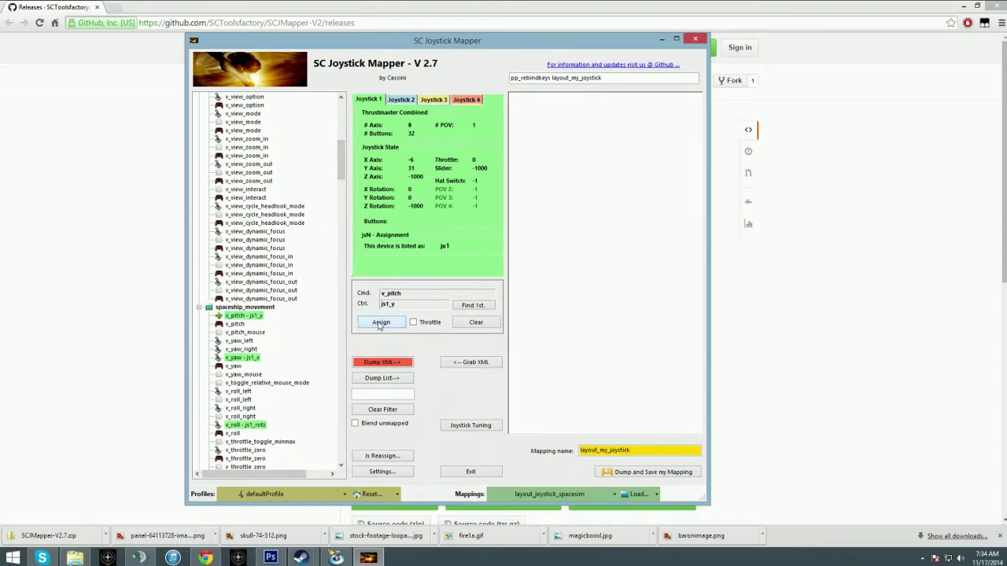
# Step: Assign js1_button31 to the v_pitch_mouse action under spaceship_movement
pyautogui.click(245, 315)
pyautogui.click(472, 306)
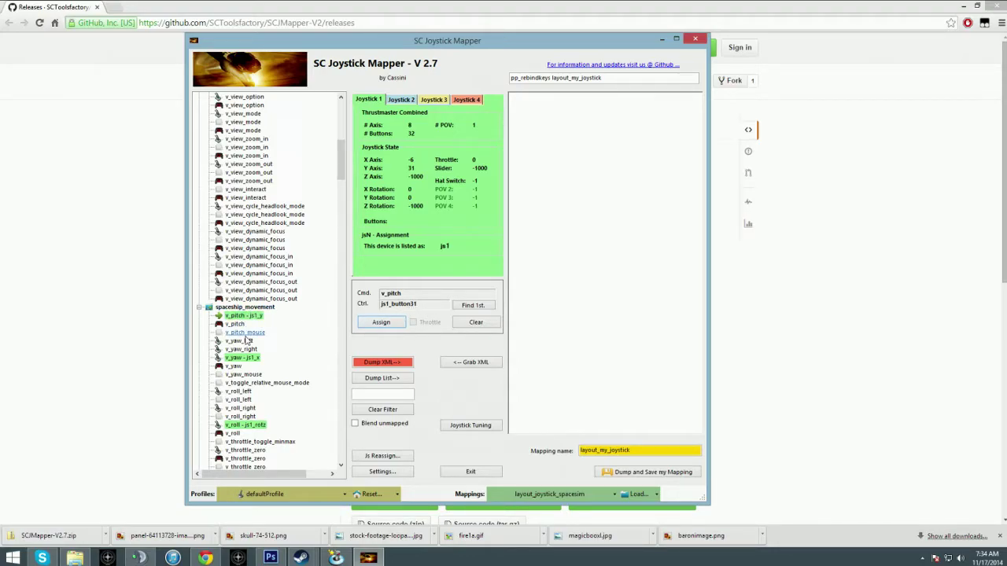
pyautogui.click(246, 333)
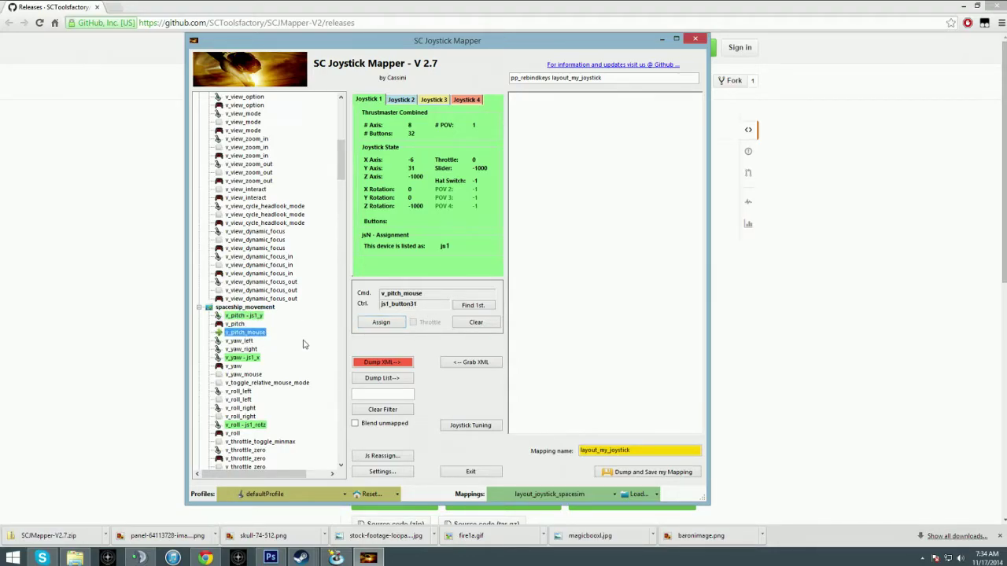
pyautogui.click(381, 323)
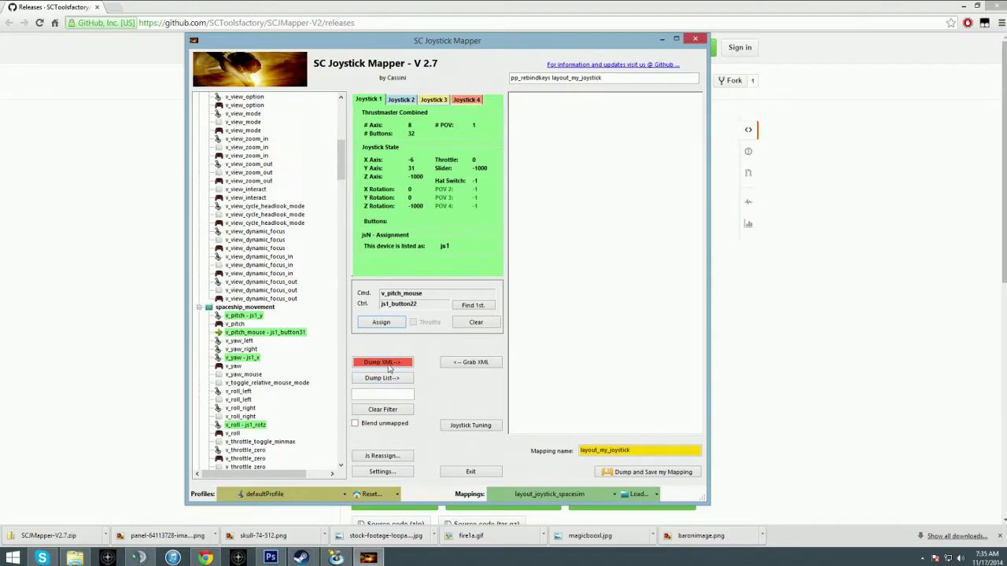
# Step: Dump the current mapping as XML and select the whole generated text
pyautogui.click(389, 366)
pyautogui.moveTo(574, 431)
pyautogui.mouseDown()
pyautogui.moveTo(648, 431)
pyautogui.moveTo(585, 431)
pyautogui.mouseUp()
pyautogui.moveTo(697, 130); pyautogui.dragTo(697, 385)
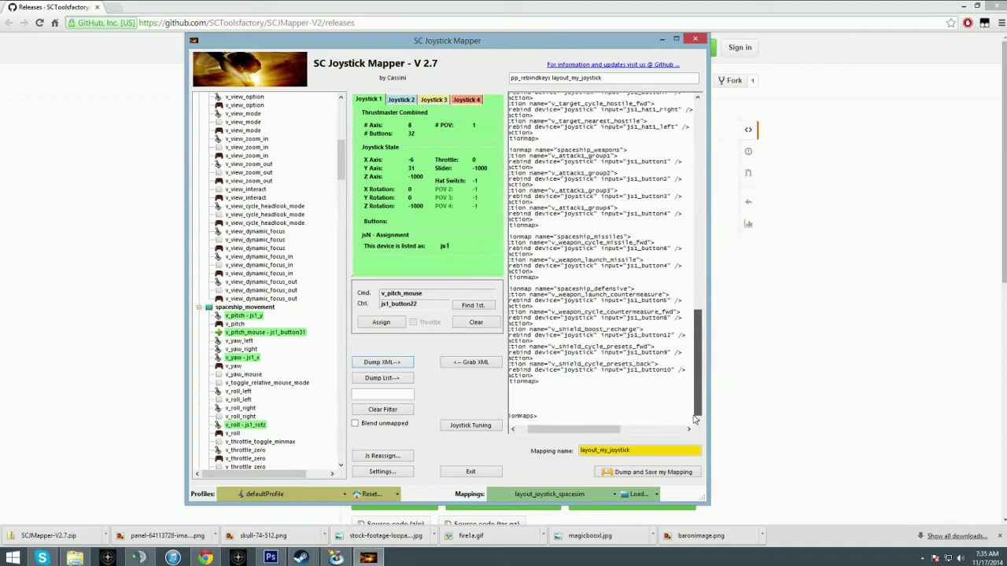
pyautogui.moveTo(590, 429); pyautogui.dragTo(368, 7)
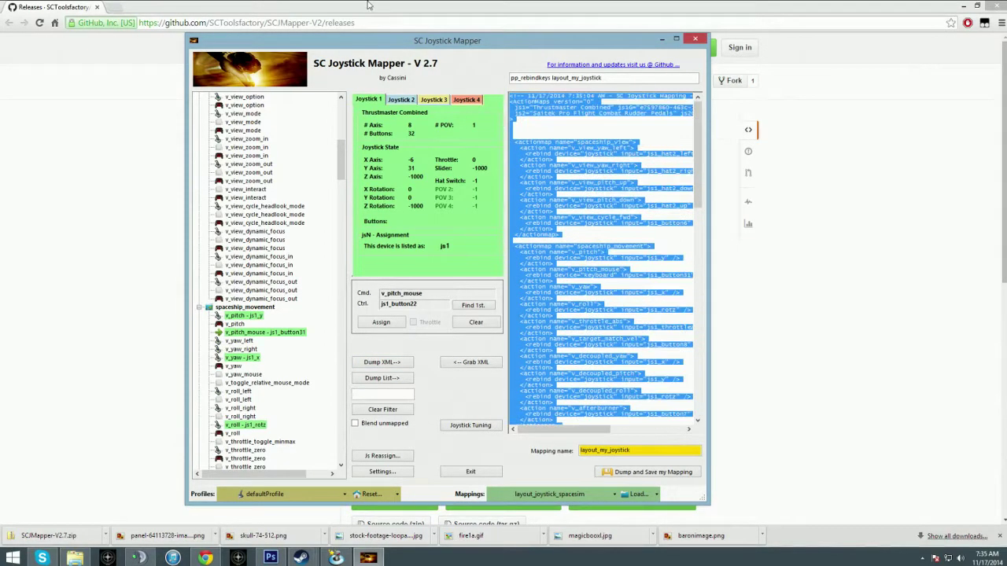
# Step: Dump and save the mapping as layout_my_joystick, and select all of its XML text
pyautogui.click(647, 473)
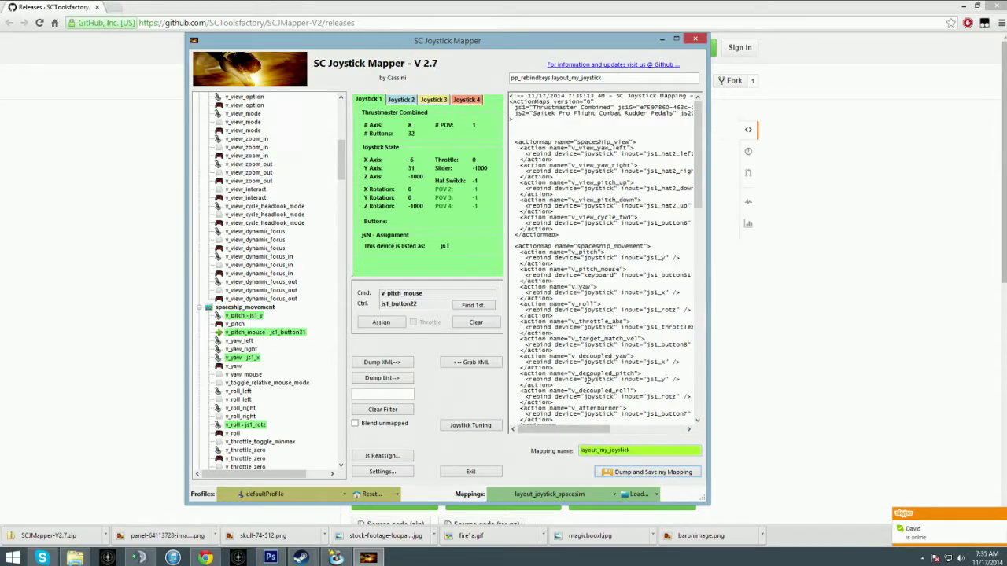
pyautogui.scroll(-15, 610, 379)
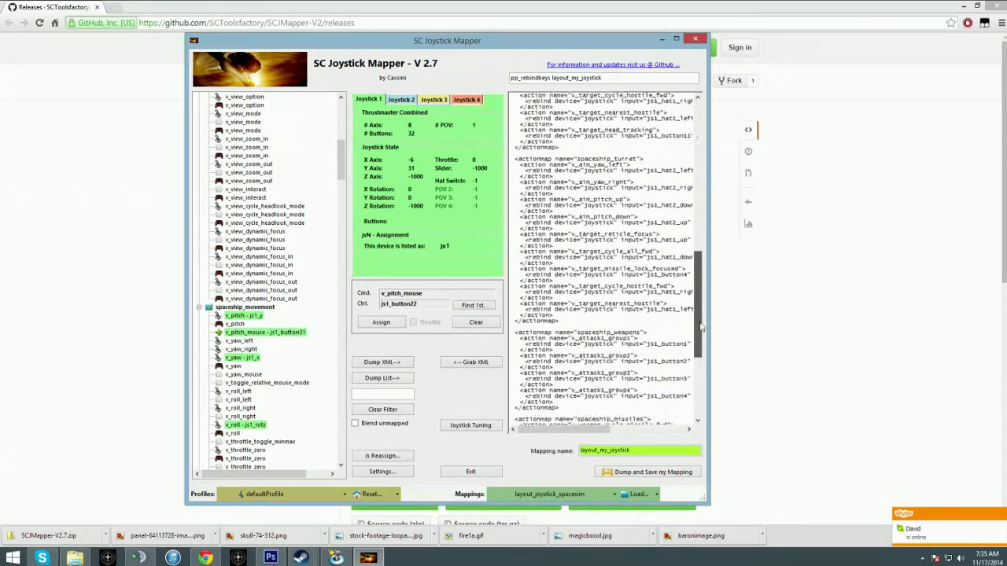
pyautogui.moveTo(577, 416); pyautogui.dragTo(383, 15)
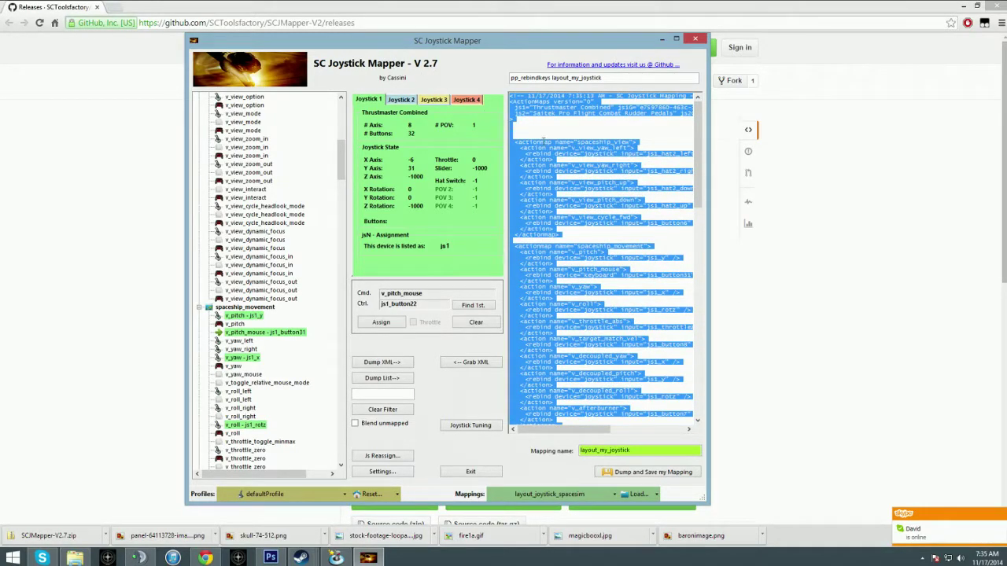
pyautogui.click(561, 127)
pyautogui.hotkey('ctrl', 'shift', 'End')
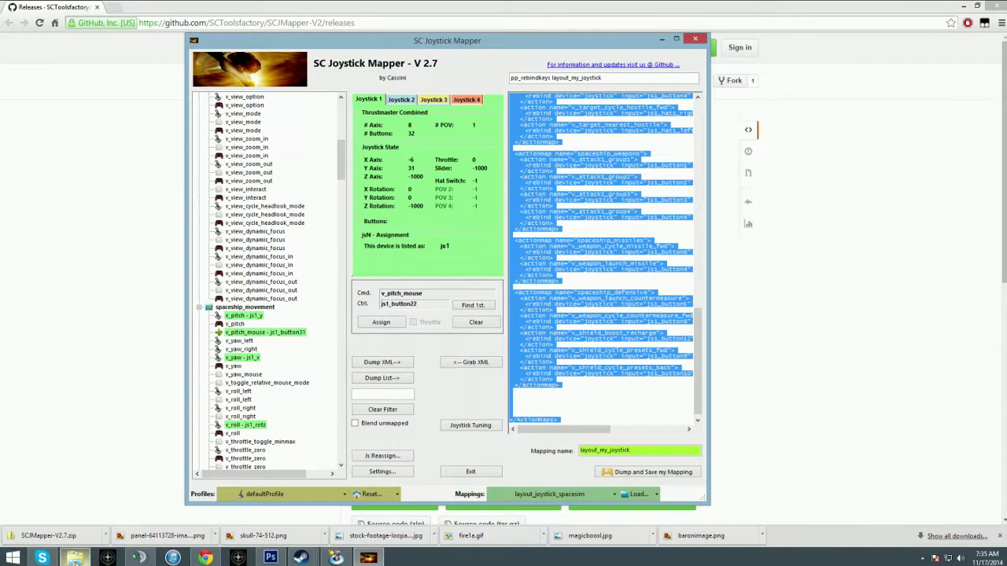
# Step: Switch to File Explorer, open StarCitizen\CitizenClient\Data\Controls\Mappings and locate layout_my_joystick.xml
pyautogui.click(74, 558)
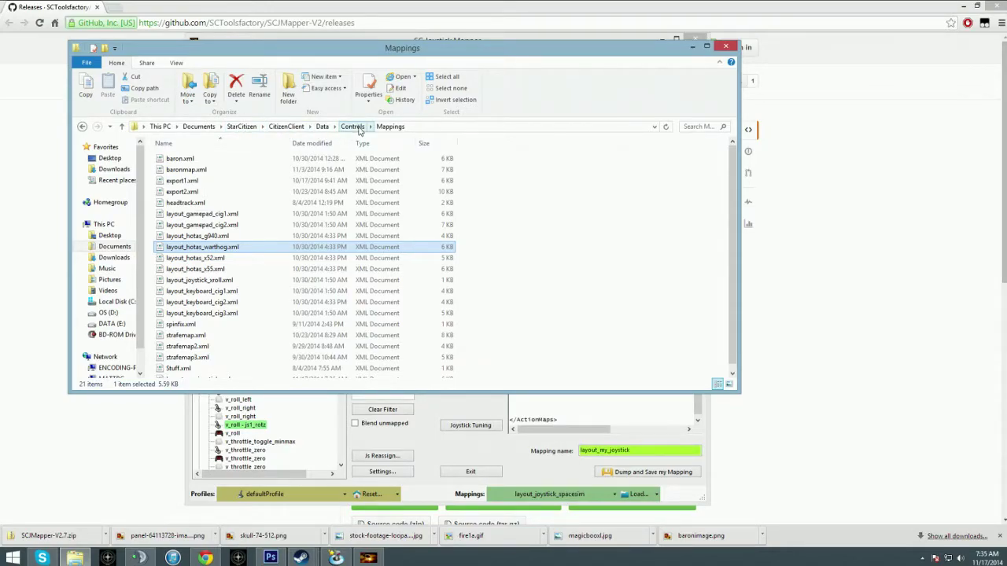
pyautogui.click(241, 127)
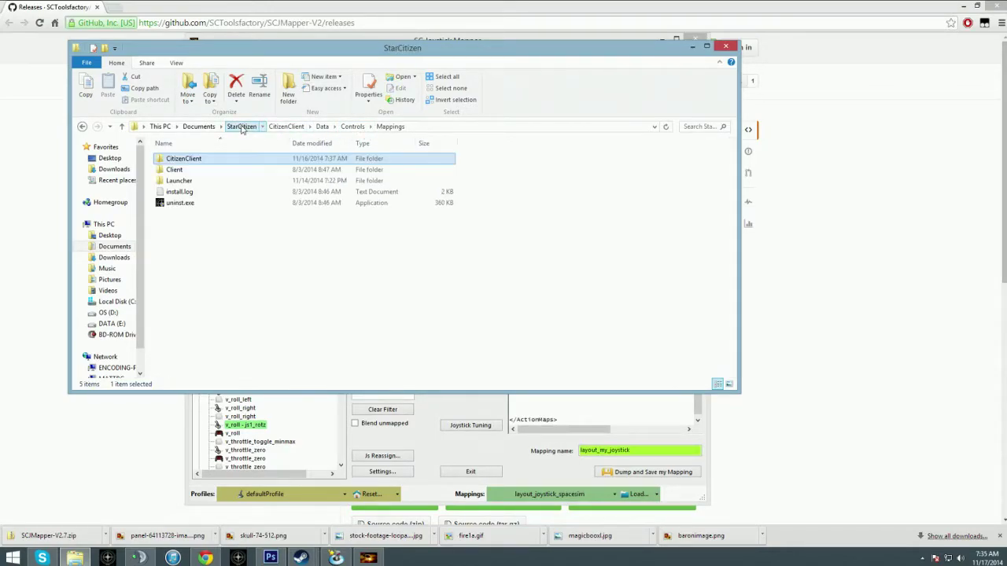
pyautogui.doubleClick(197, 160)
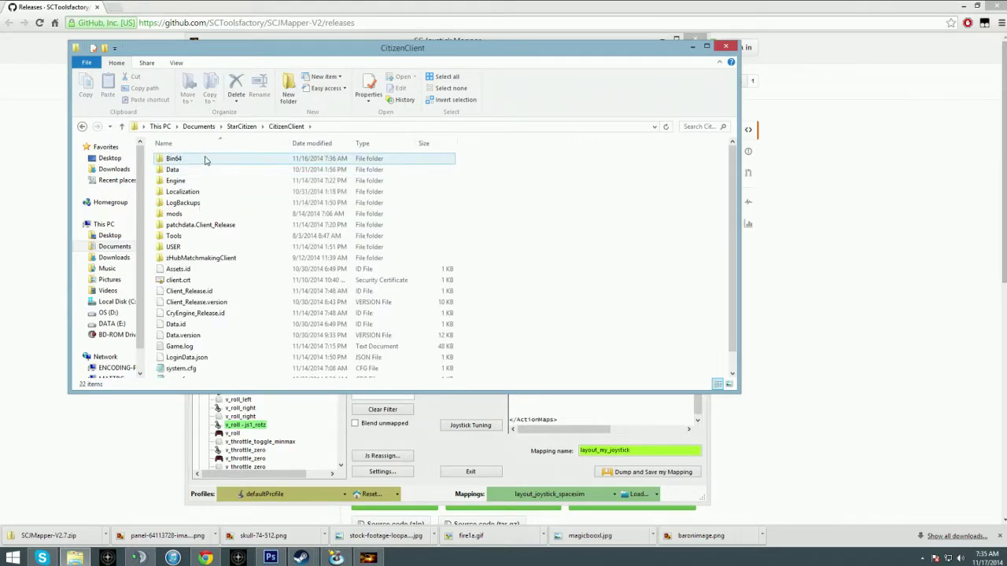
pyautogui.doubleClick(193, 170)
pyautogui.doubleClick(197, 159)
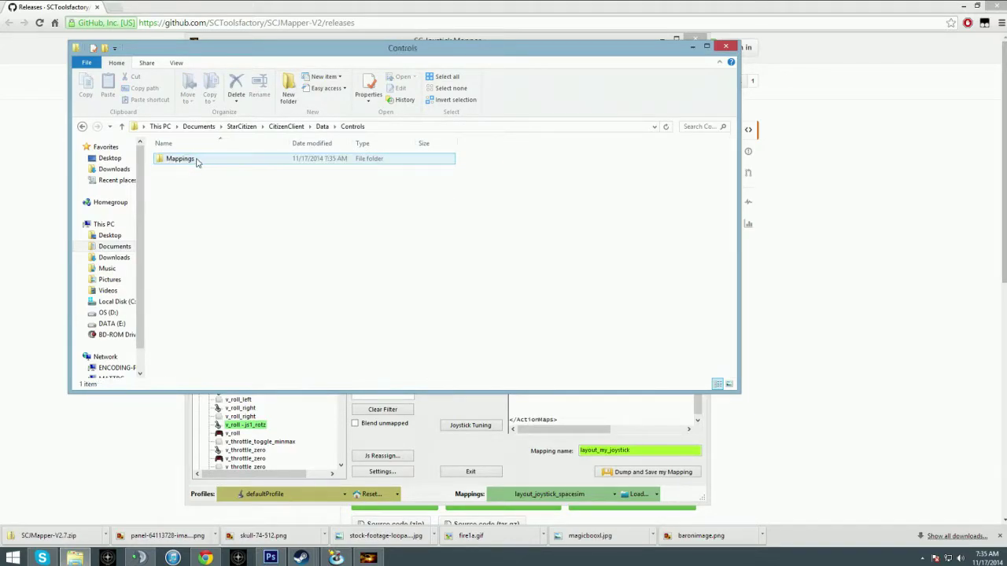
pyautogui.doubleClick(197, 159)
pyautogui.click(212, 205)
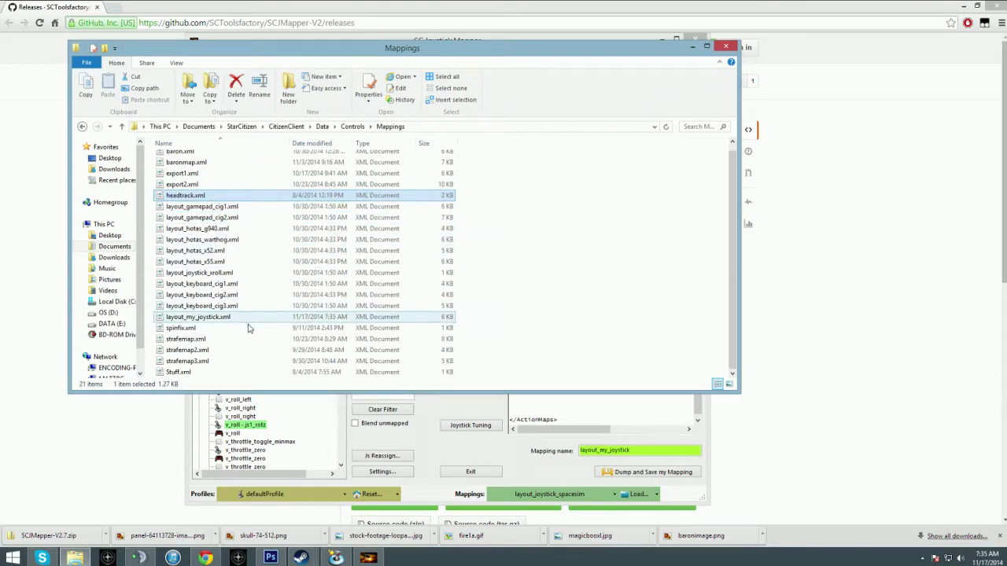
pyautogui.scroll(-1, 204, 275)
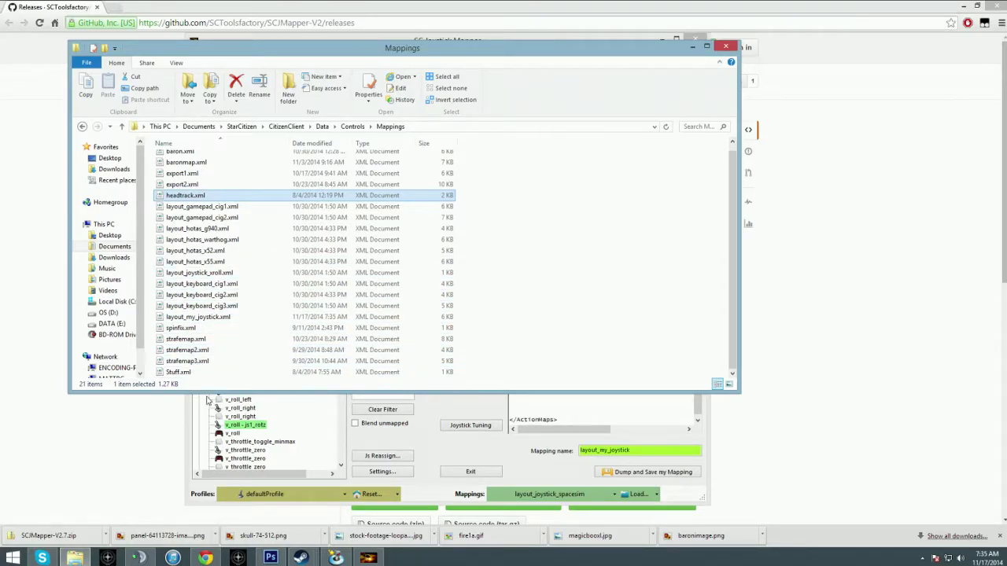
# Step: View the contents of strafemap.xml in the browser, and close it
pyautogui.rightClick(196, 340)
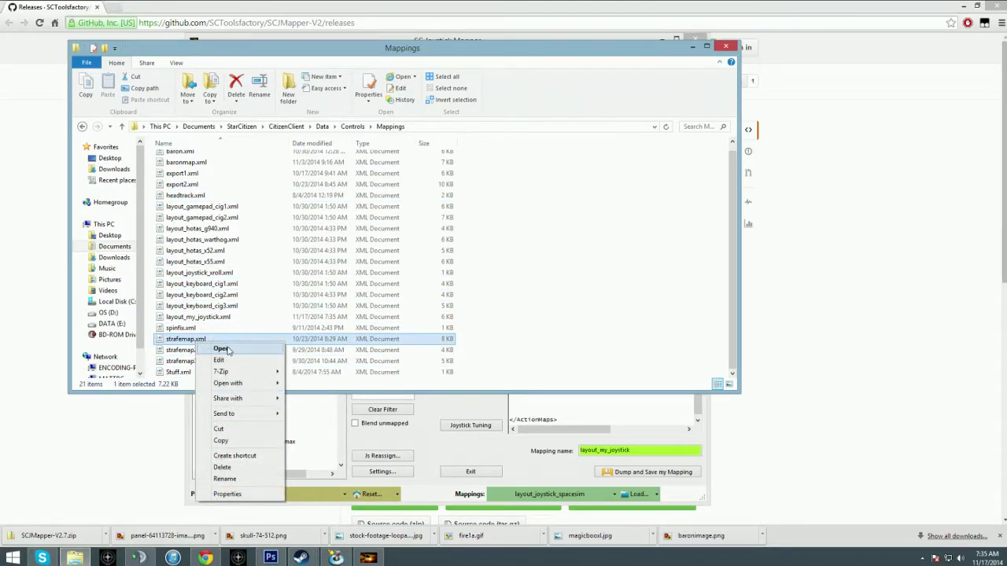
pyautogui.click(223, 348)
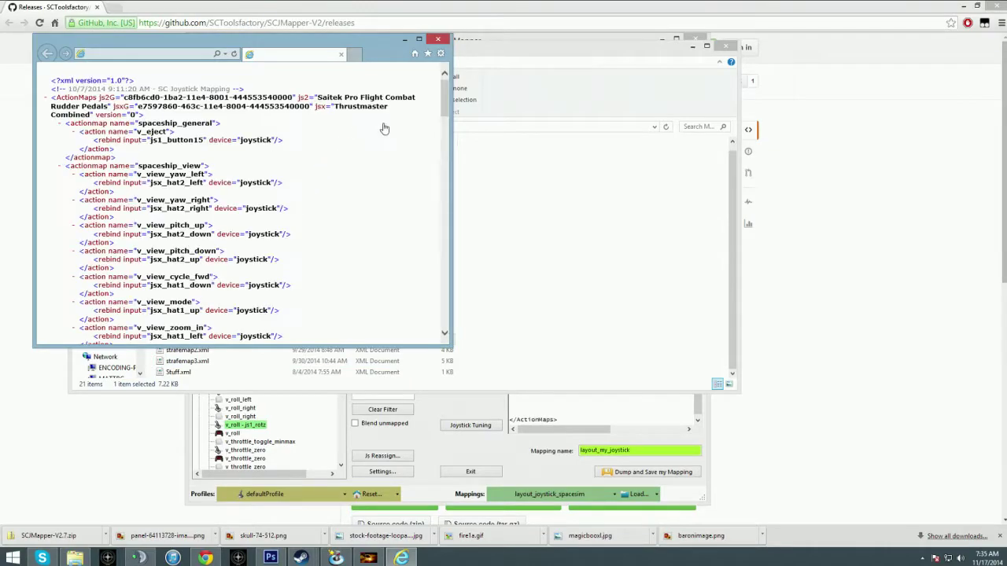
pyautogui.scroll(-15, 444, 122)
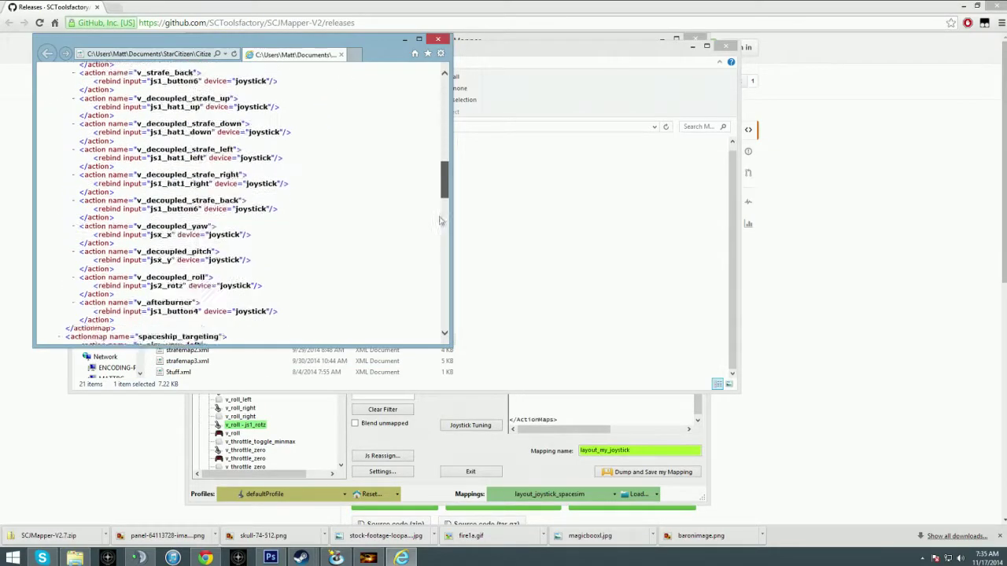
pyautogui.click(439, 38)
# Step: Open strafemap.xml for editing in Notepad, select its entire text and look through it, and close the file
pyautogui.rightClick(207, 338)
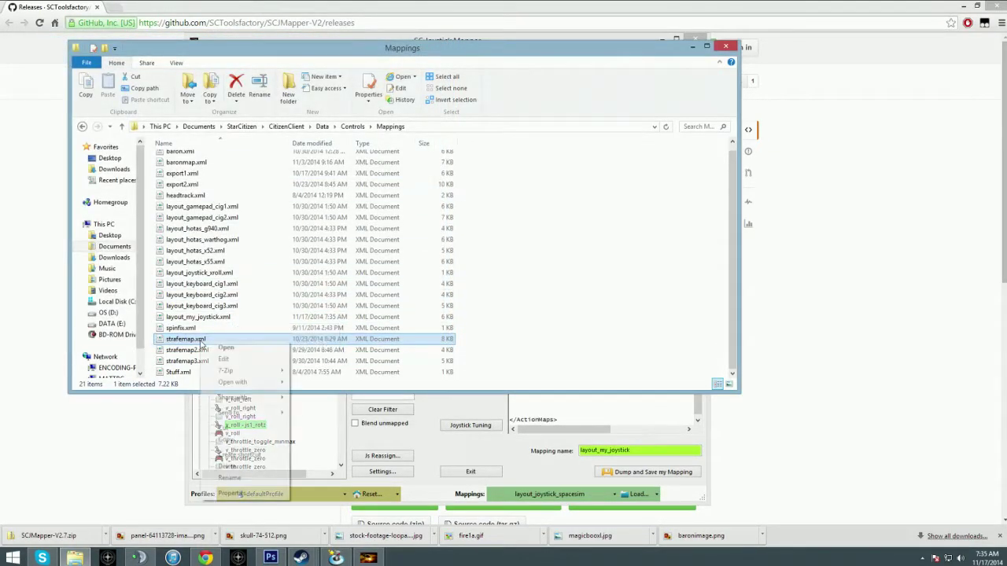
pyautogui.click(226, 360)
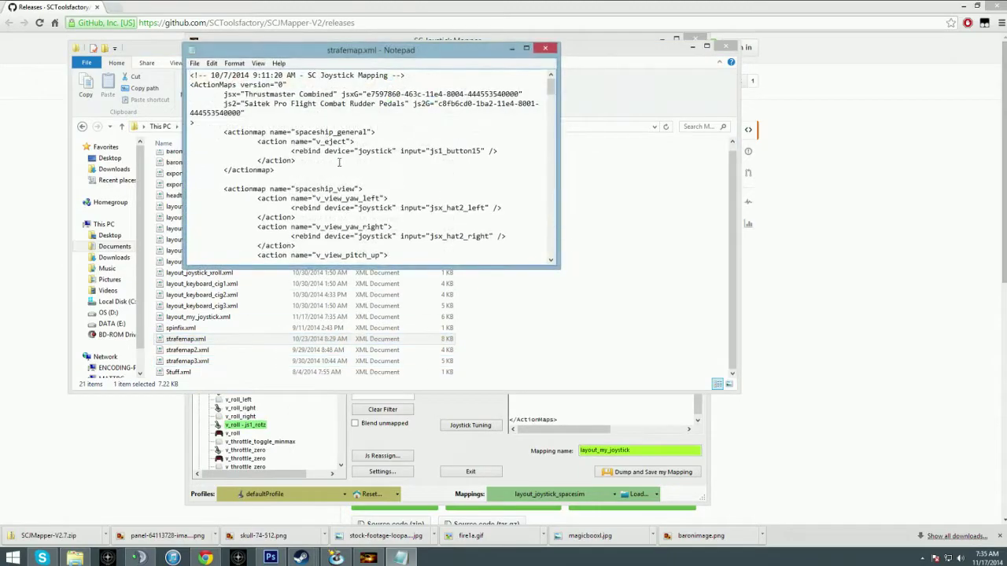
pyautogui.hotkey('ctrl', 'a')
pyautogui.scroll(-15, 394, 337)
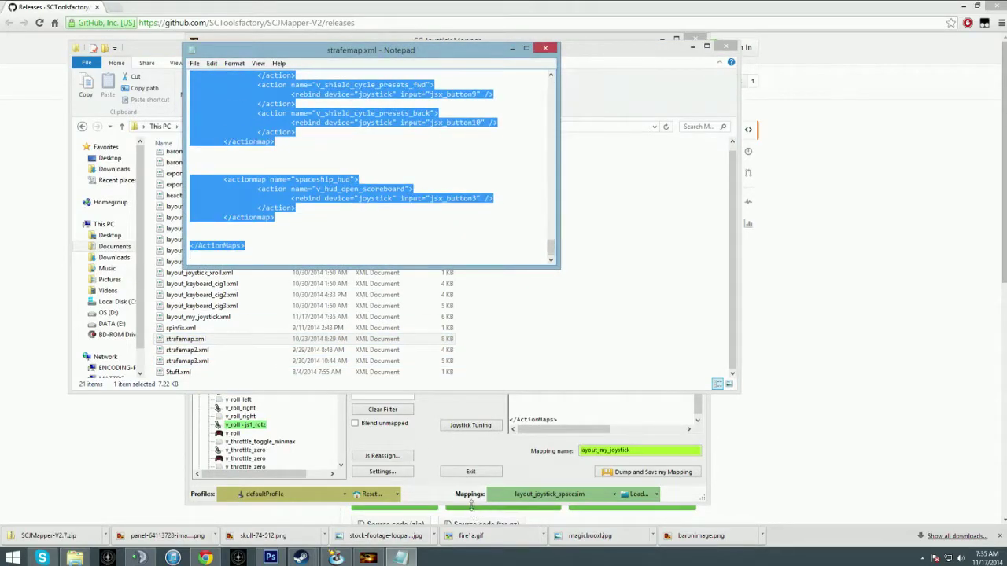
pyautogui.hotkey('ctrl', 'End')
pyautogui.moveTo(551, 245); pyautogui.dragTo(551, 49)
pyautogui.click(546, 49)
pyautogui.click(525, 285)
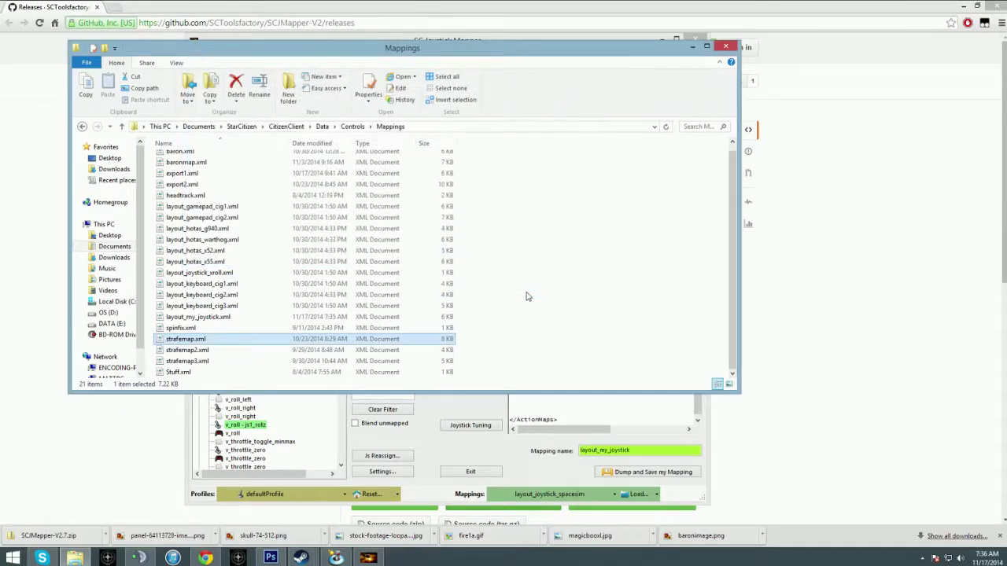
pyautogui.click(379, 198)
pyautogui.scroll(1, 315, 220)
pyautogui.scroll(-1, 247, 211)
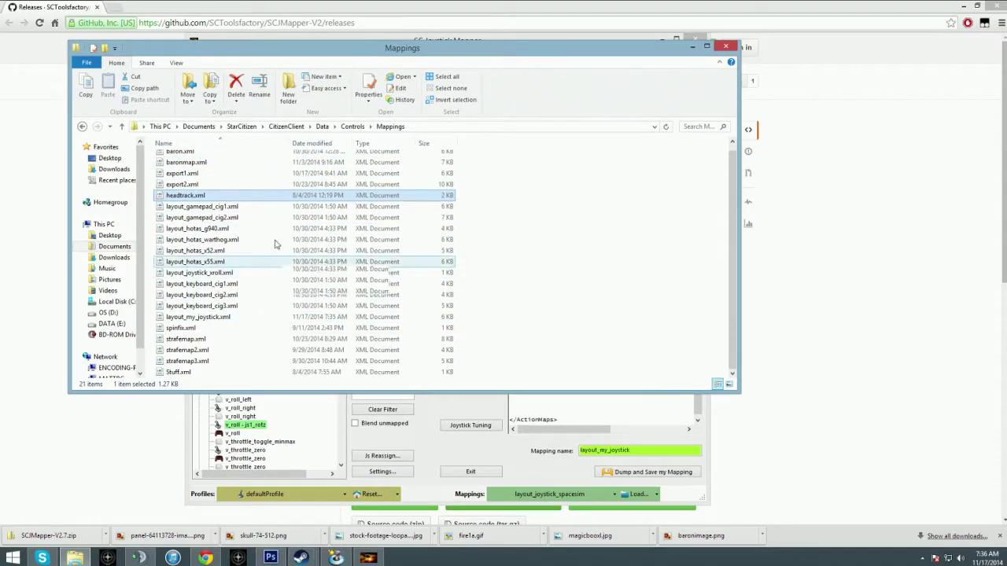
# Step: Switch to the browser and enter the example console command "pp_rebindkeys strafemap" in place of the page address
pyautogui.click(317, 36)
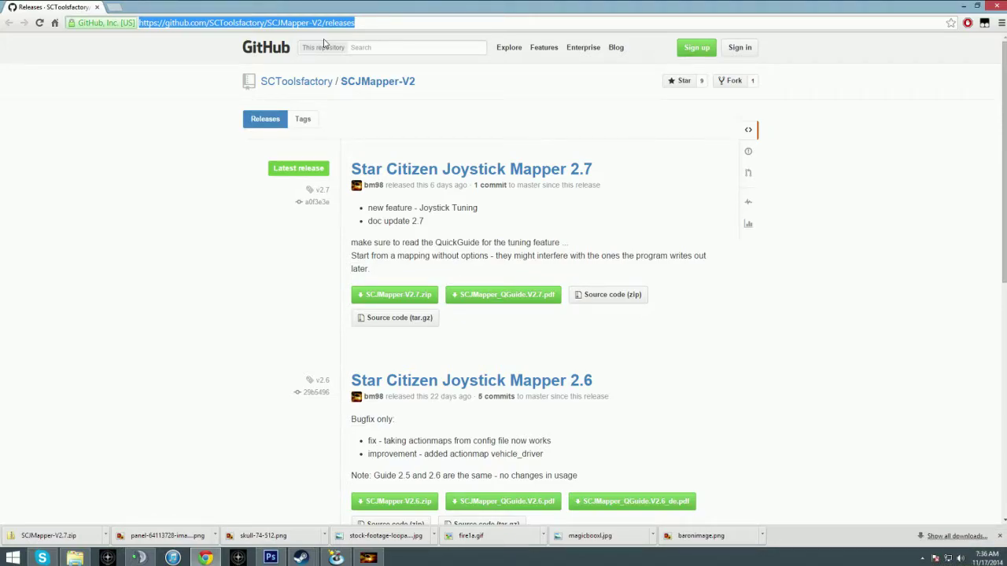
pyautogui.write('p')
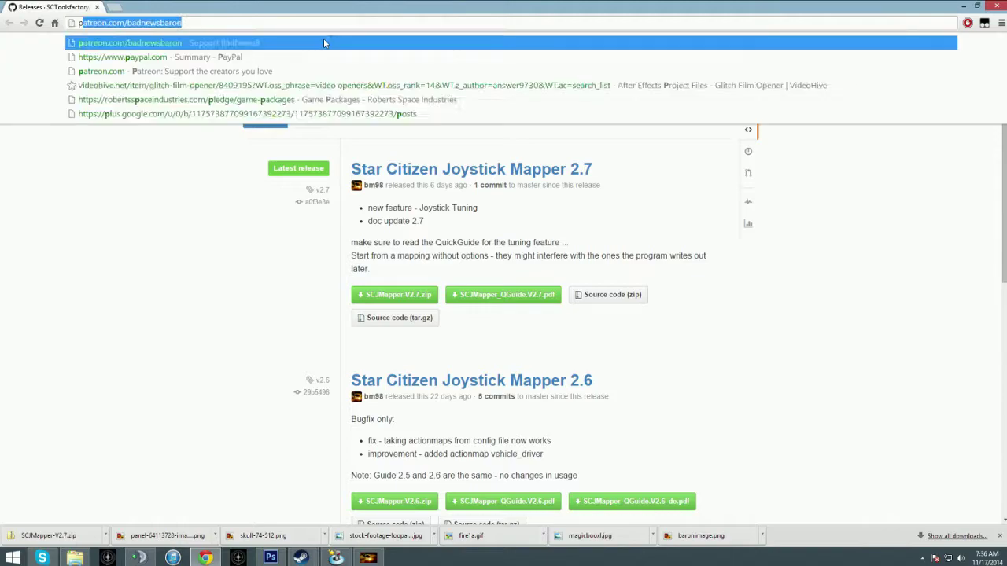
pyautogui.write('p_rebindkeys')
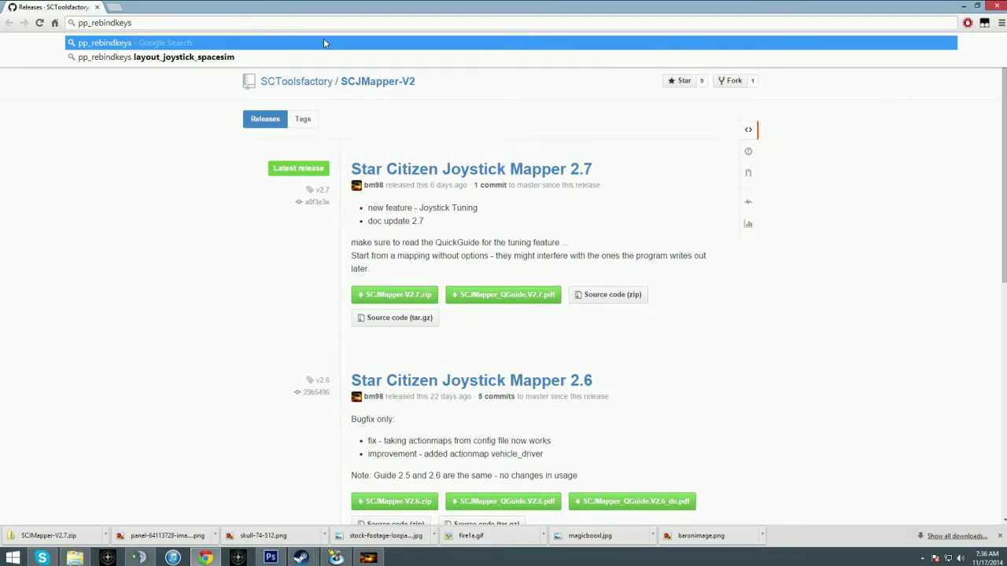
pyautogui.write('strafemap')
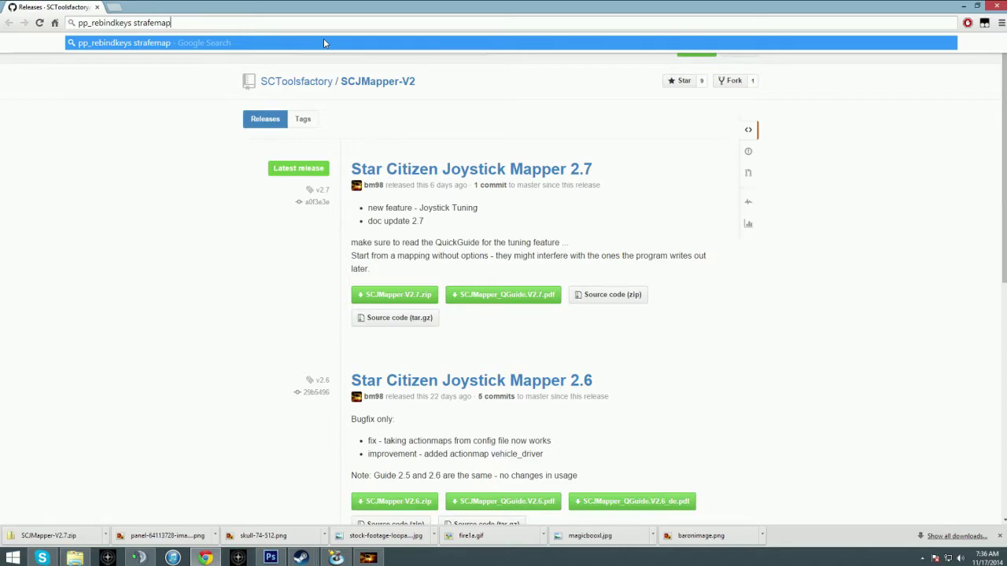
# Step: Replace the mapping name strafemap with custombind in the example command and select the whole command text
pyautogui.press('BackSpace')
pyautogui.press('BackSpace')
pyautogui.press('BackSpace')
pyautogui.press('BackSpace')
pyautogui.press('BackSpace')
pyautogui.press('BackSpace')
pyautogui.press('BackSpace')
pyautogui.press('BackSpace')
pyautogui.press('BackSpace')
pyautogui.write('custombind')
pyautogui.moveTo(232, 24); pyautogui.dragTo(24, 22)
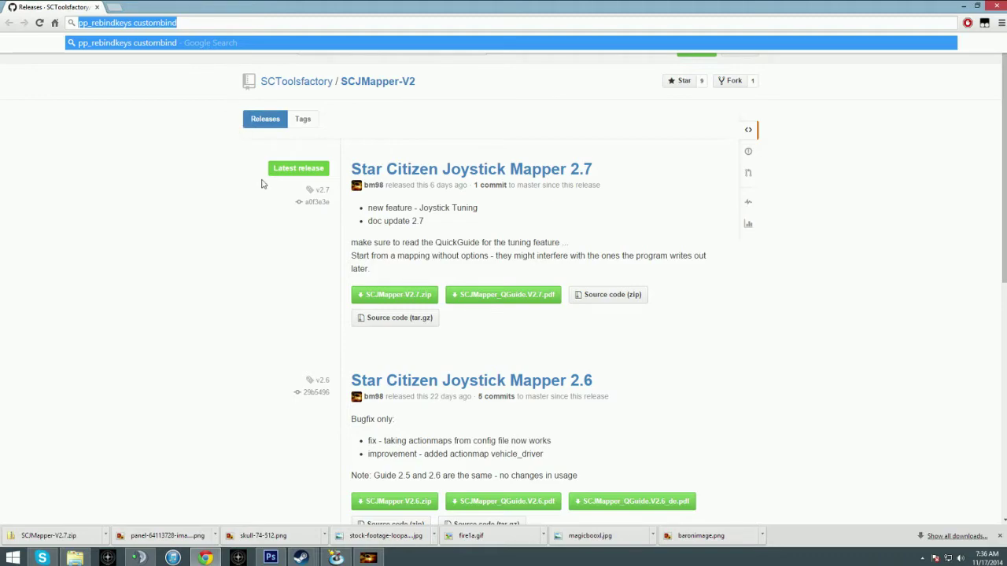
# Step: Switch to SC Joystick Mapper
pyautogui.click(367, 558)
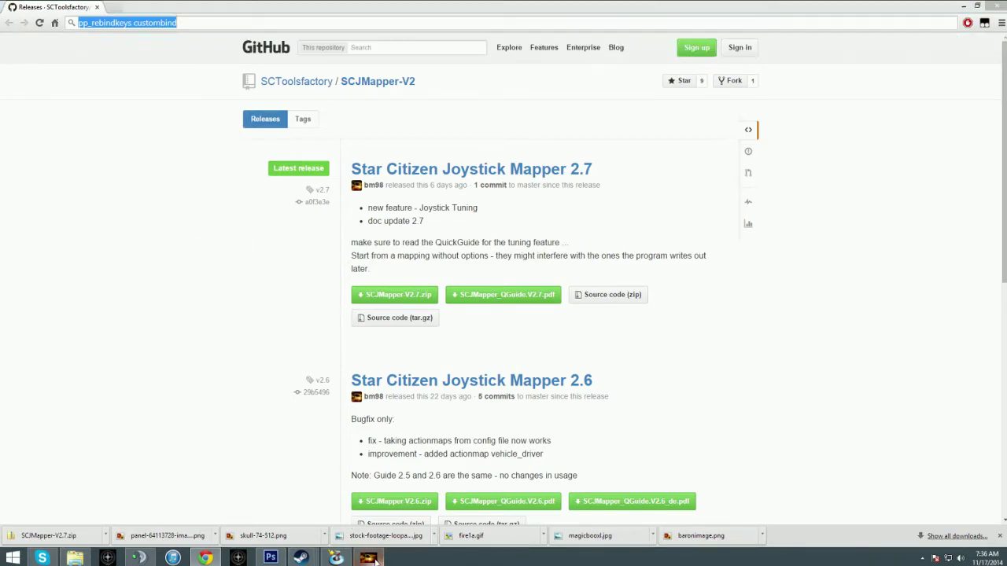